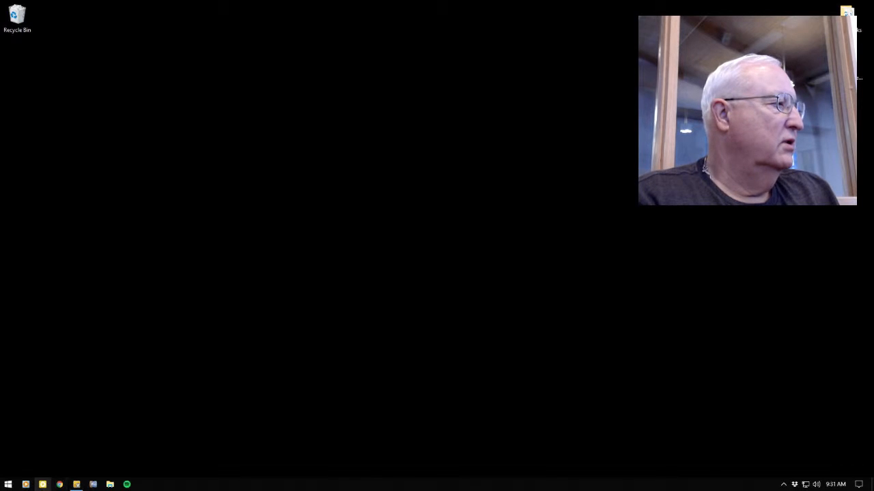
Step: Set Desktop Presenter's capture source to Main Display (1920 x 1080), look over the other source options, and minimize its window
mouse_move(76, 485)
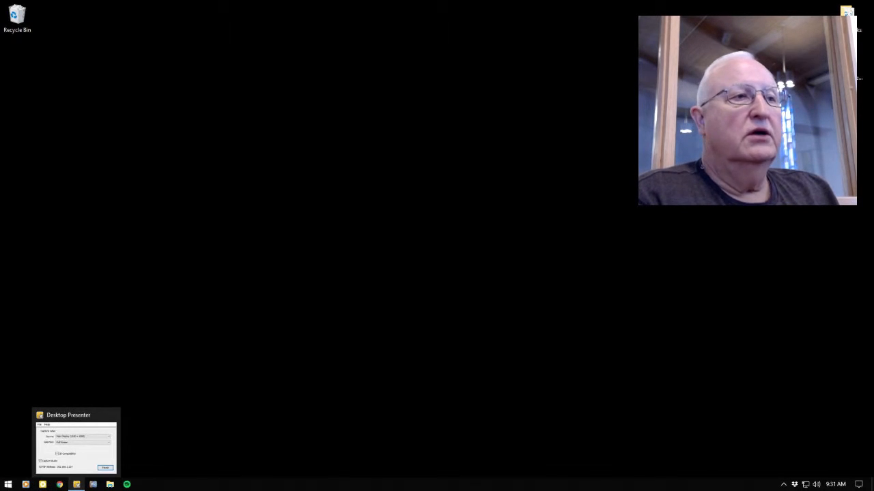
click(76, 485)
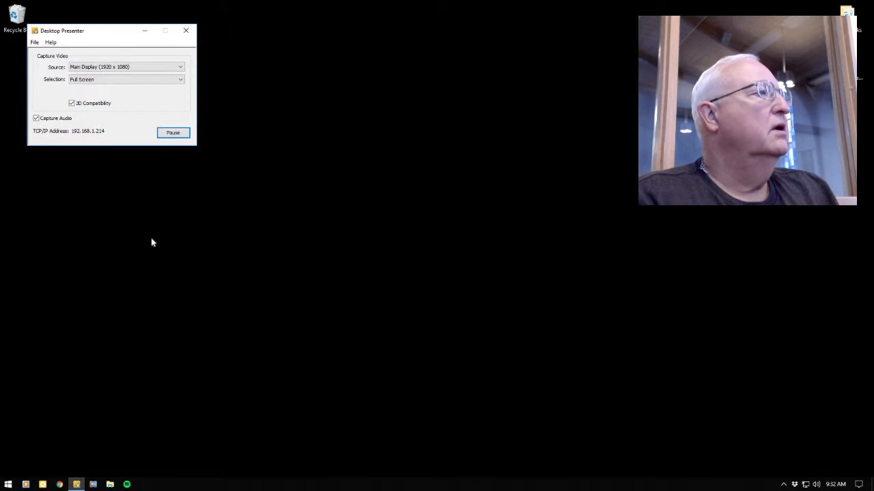
click(182, 67)
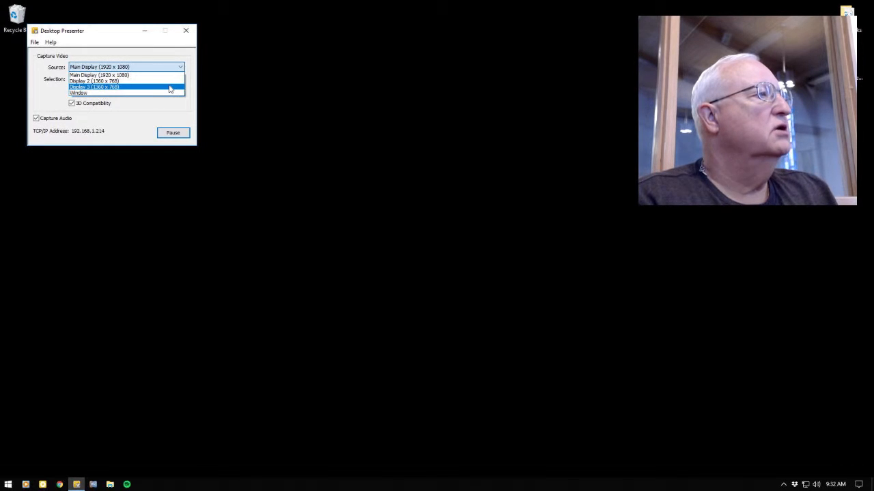
click(163, 75)
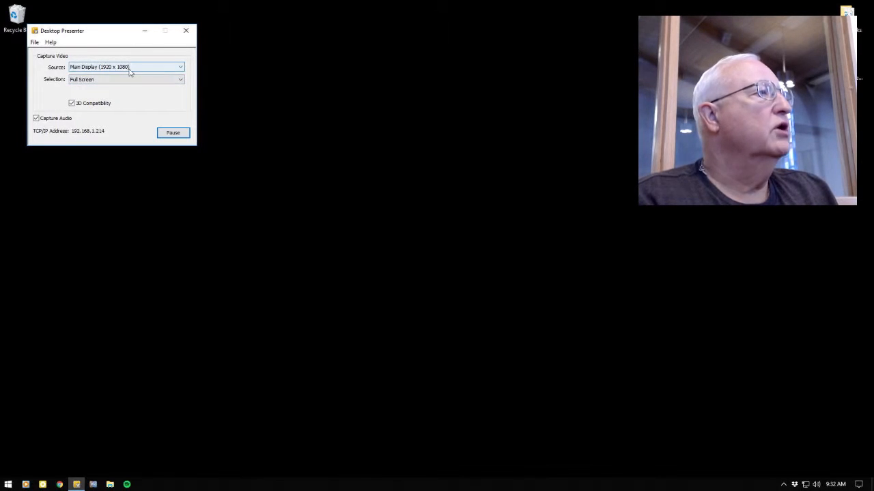
click(151, 71)
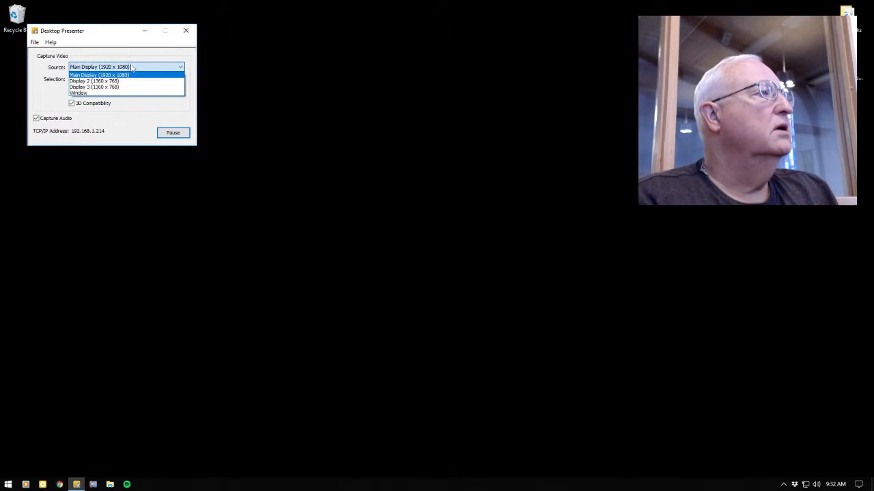
click(145, 32)
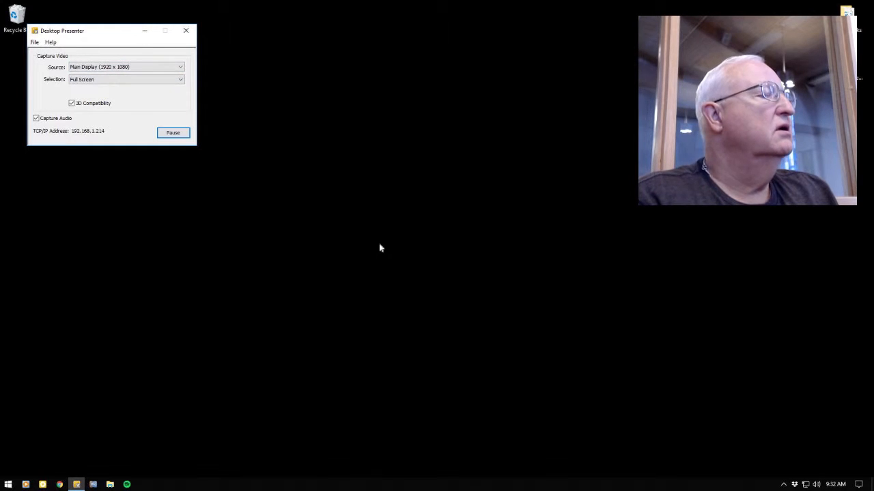
click(148, 33)
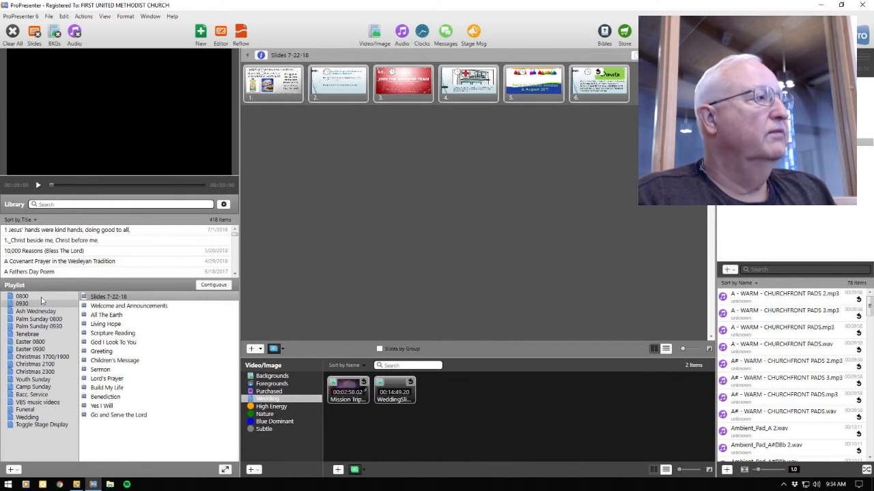
Step: Remove the Slides 7-22-18 presentation from the 0800 playlist
click(41, 298)
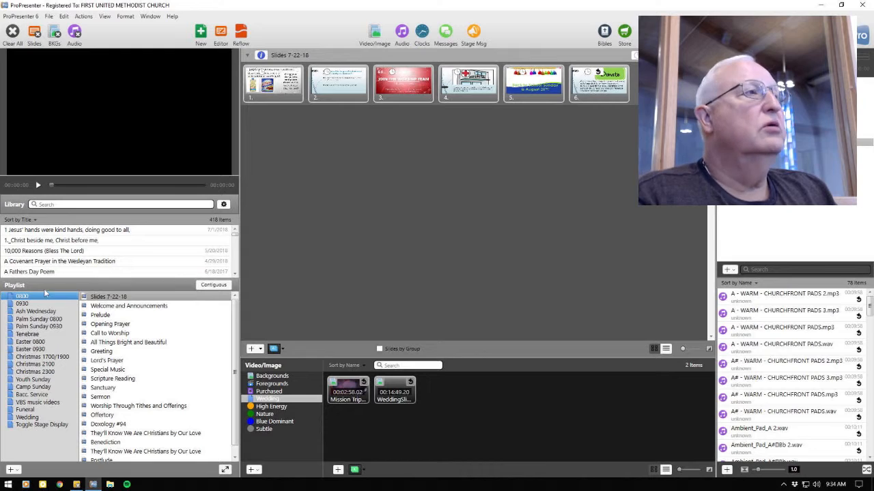
right_click(129, 299)
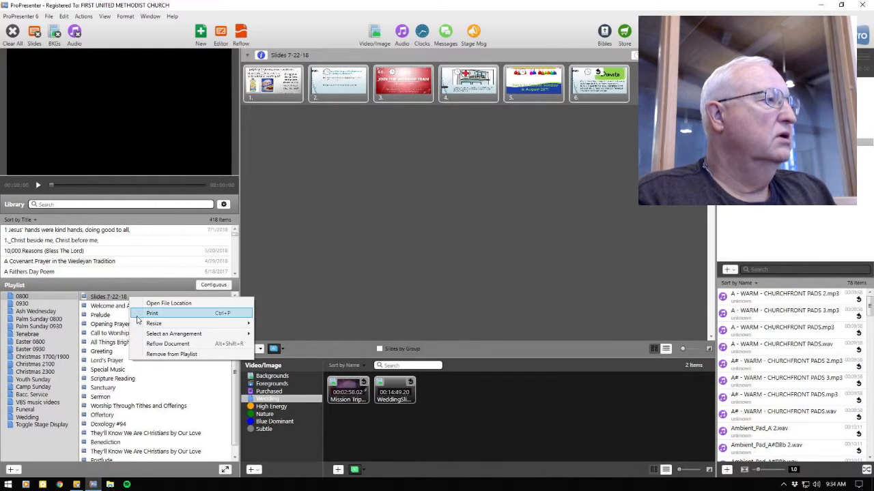
click(151, 354)
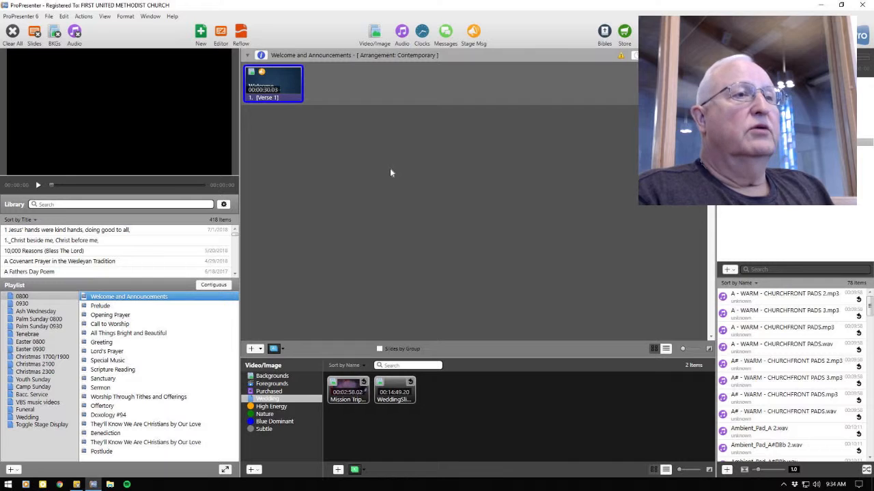
Step: Import the PowerPoint file Slides 7-22-18 from the Dropbox sanctuary folder, with all slides as JPEG images
click(50, 16)
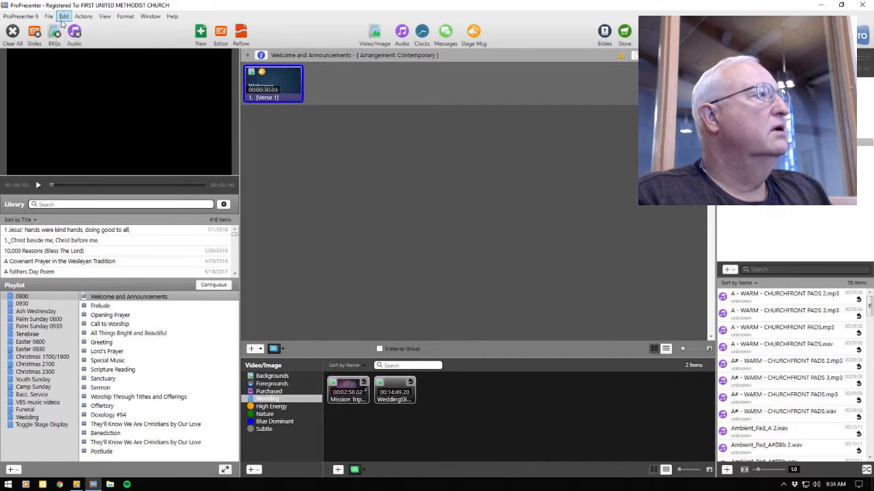
mouse_move(58, 41)
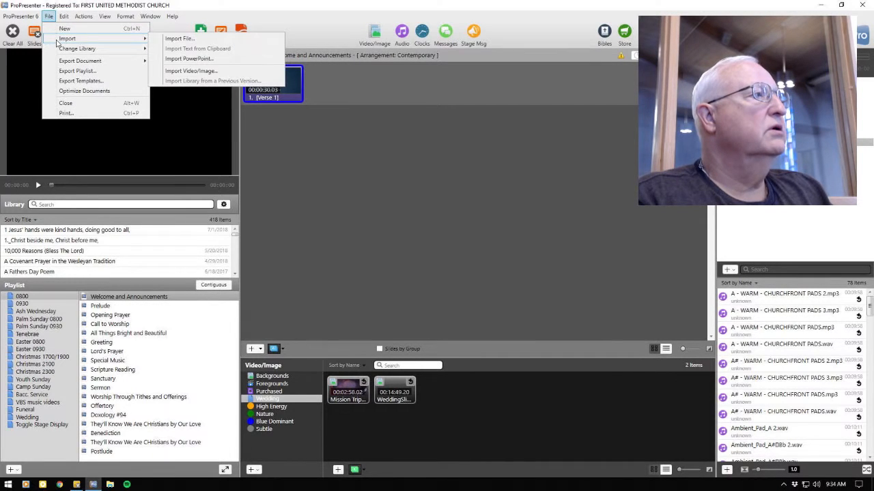
click(202, 61)
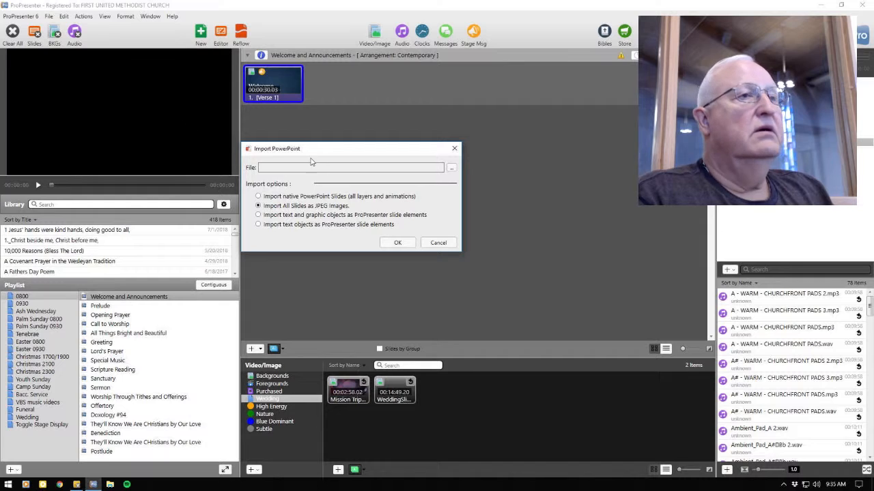
click(451, 170)
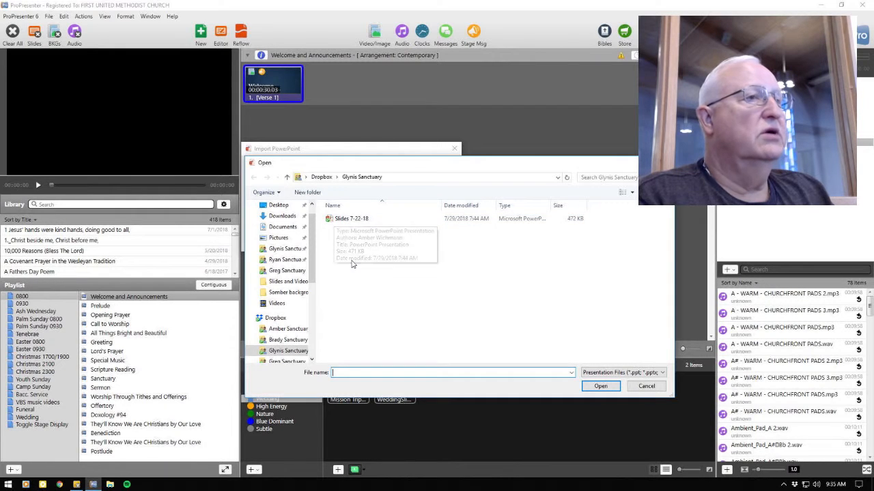
click(338, 224)
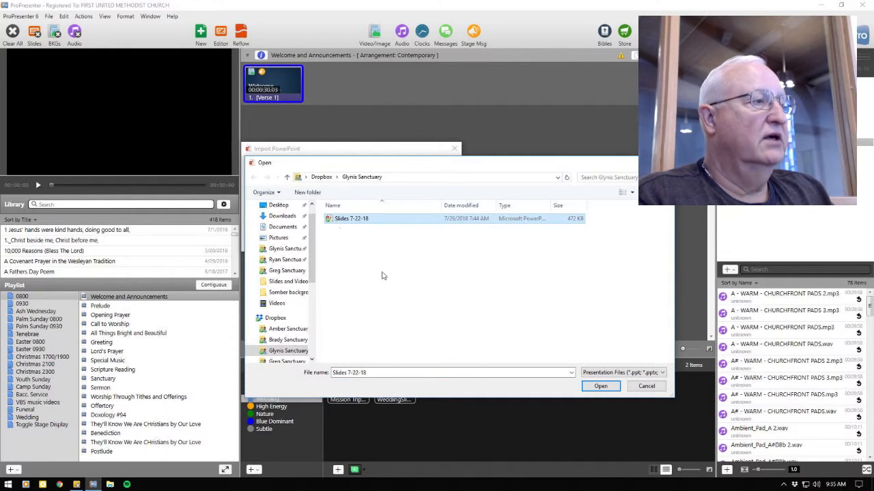
click(600, 388)
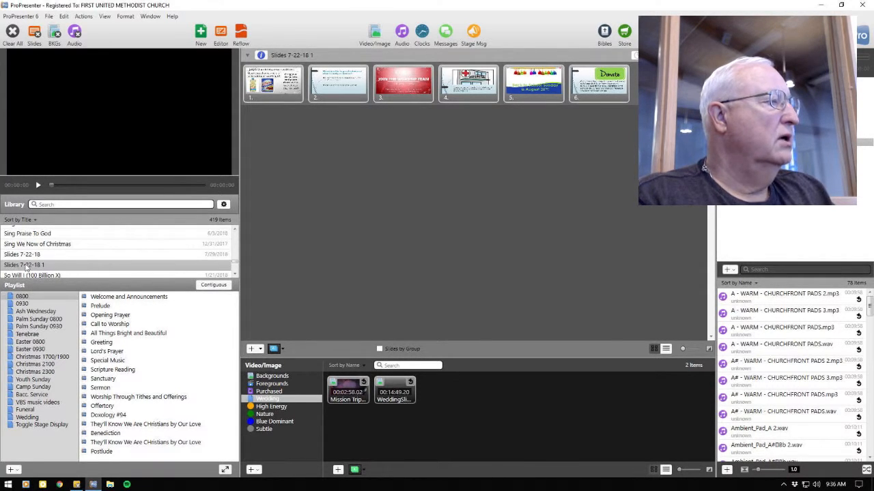
Step: Add the library presentation Slides 7-22-18 1 to the start of the 0800 playlist and select it there
drag(26, 268, 102, 301)
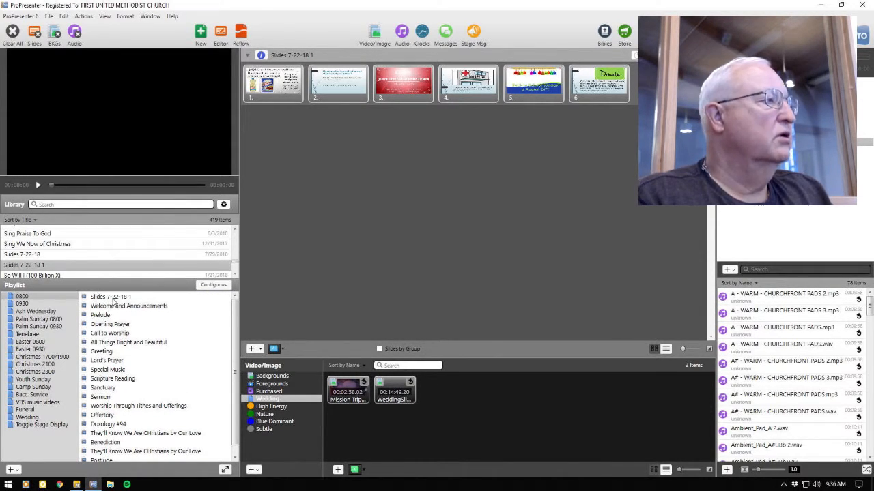
click(114, 300)
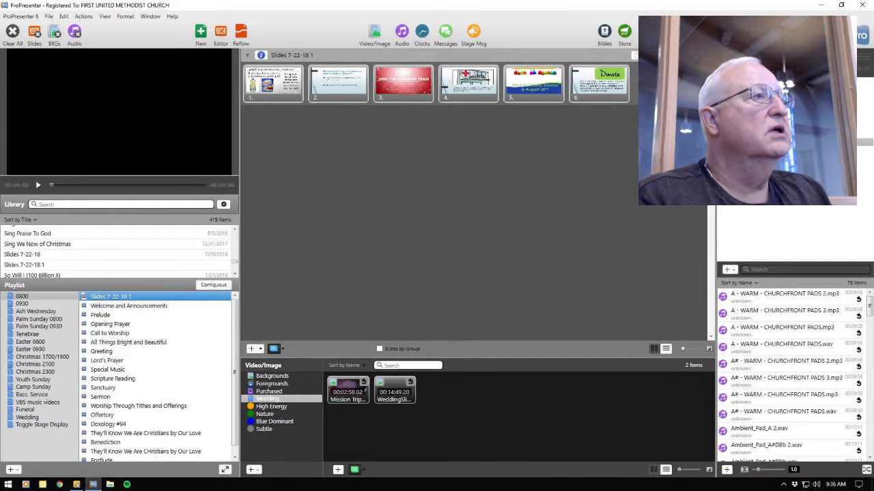
Step: Show the arrangement area of Slides 7-22-18 1 and restore the ProPresenter window to a smaller size
click(638, 55)
click(637, 56)
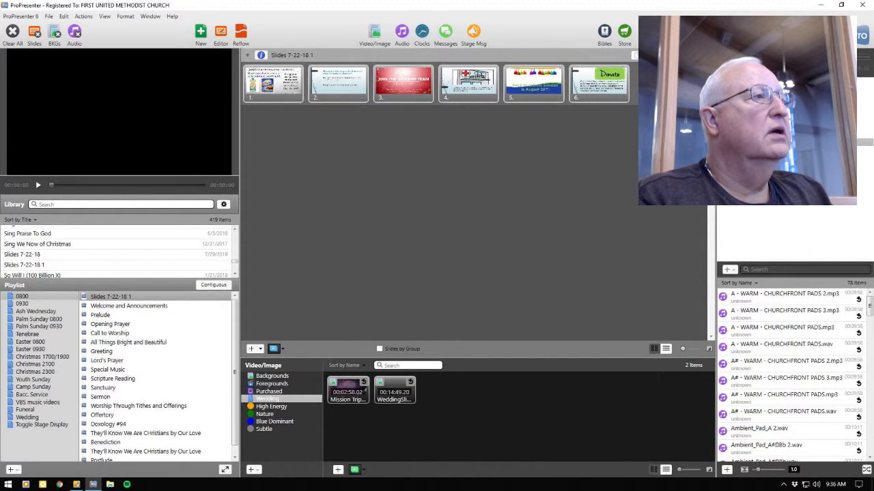
click(651, 55)
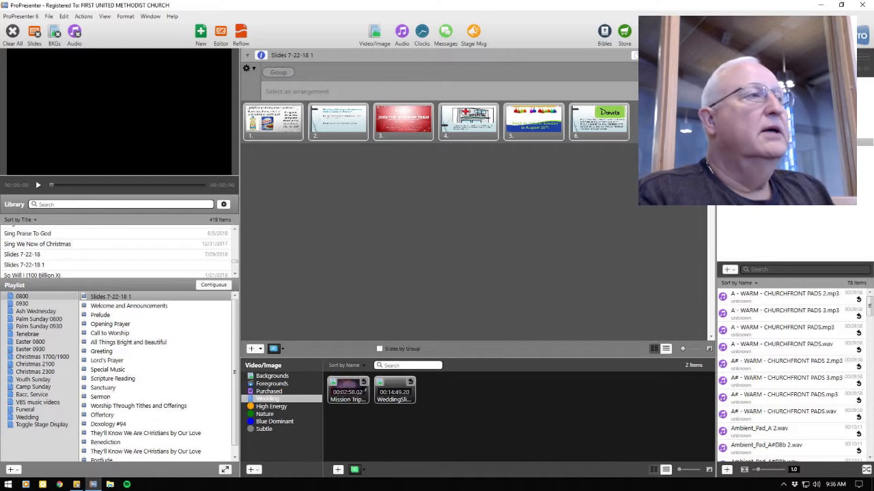
click(839, 6)
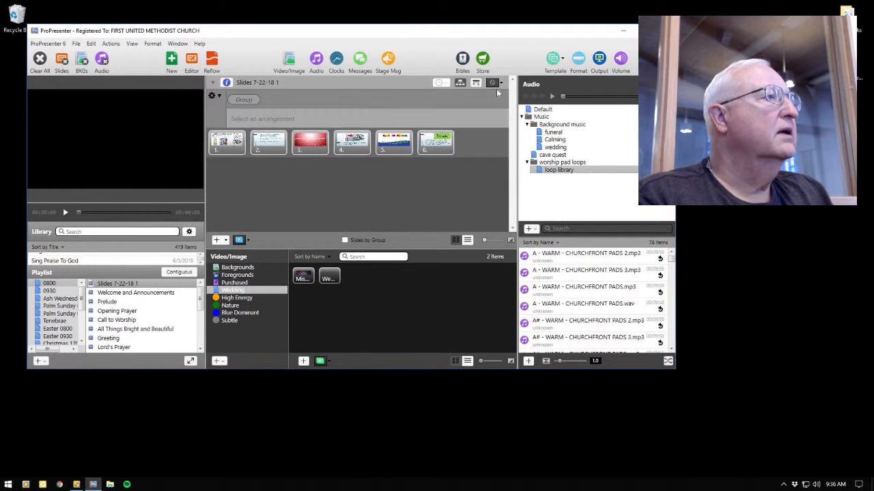
click(462, 82)
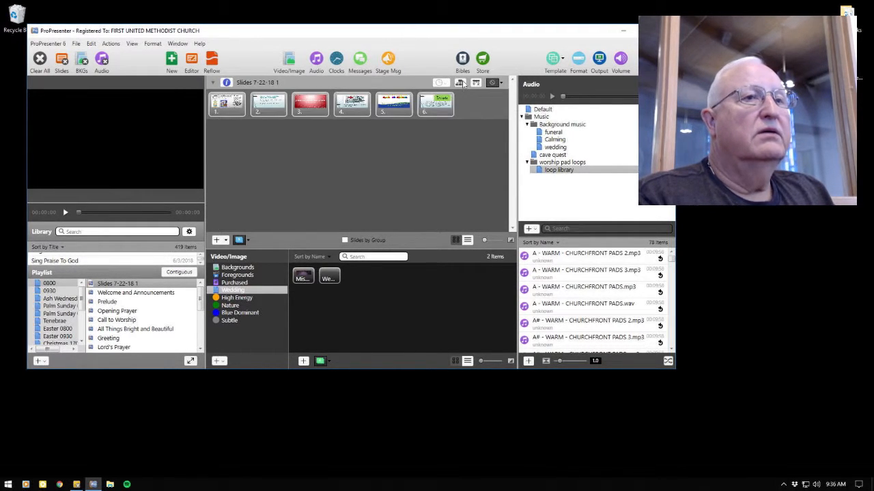
click(462, 82)
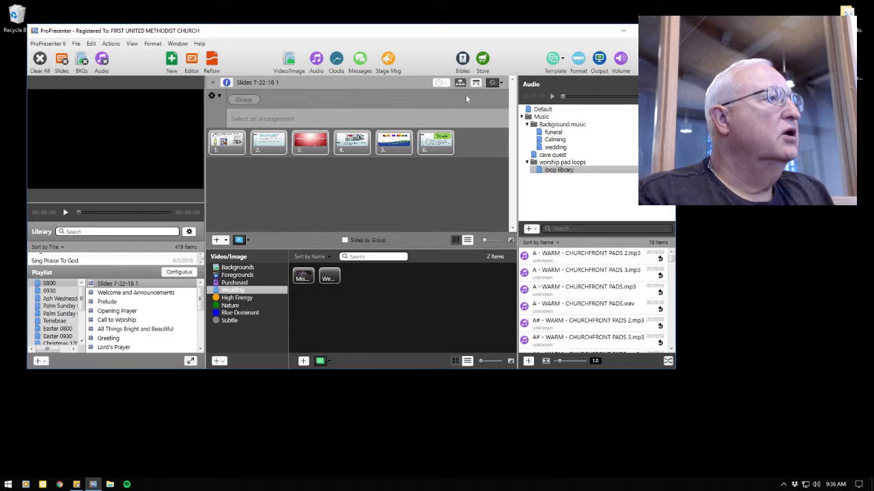
Step: Send the Donate slide live, set a 7-second timer on all slides of Slides 7-22-18 1, and maximize the window
click(441, 145)
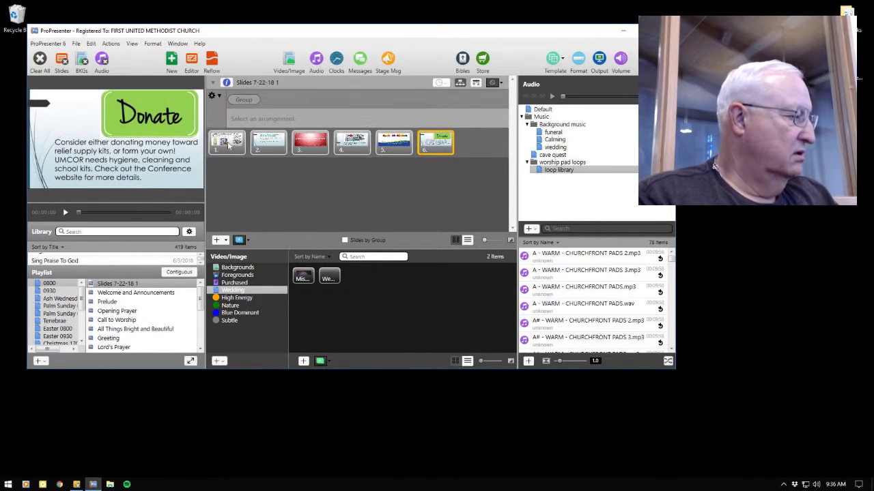
key(ctrl+a)
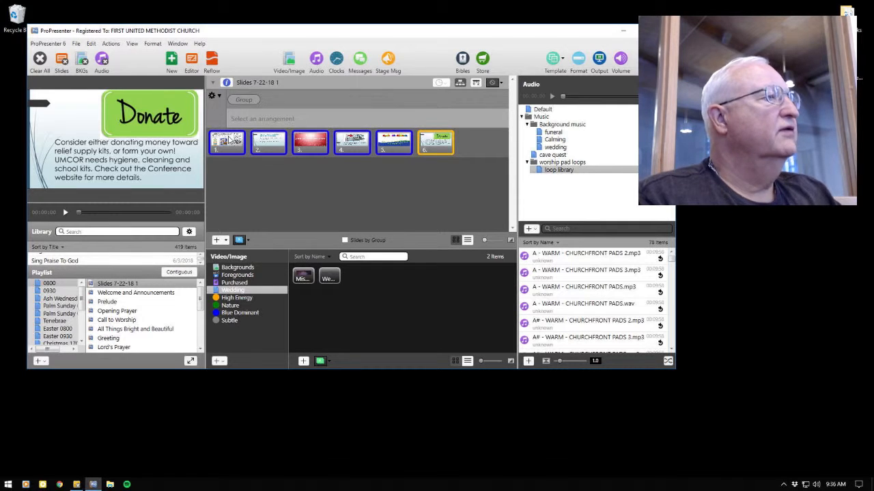
click(475, 83)
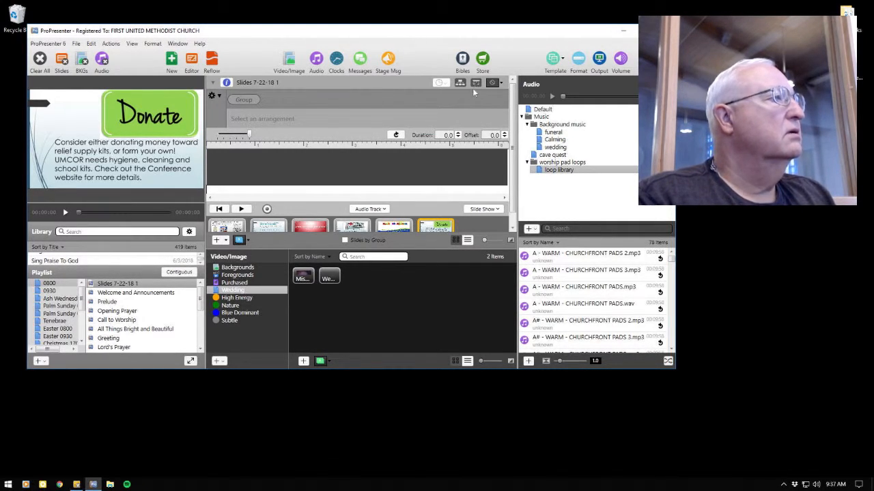
click(476, 83)
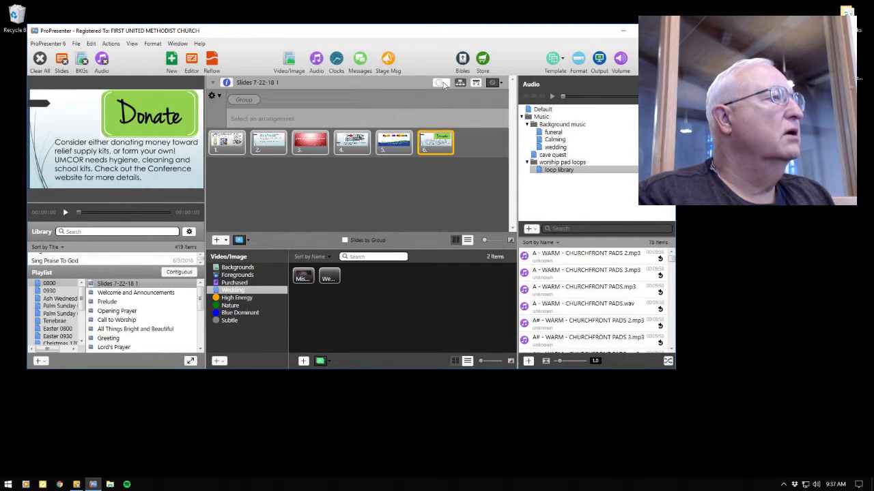
click(442, 84)
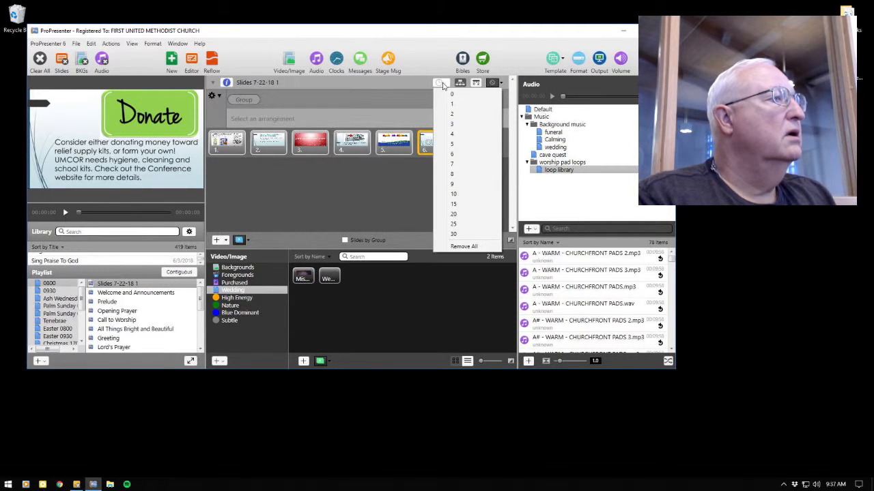
click(461, 165)
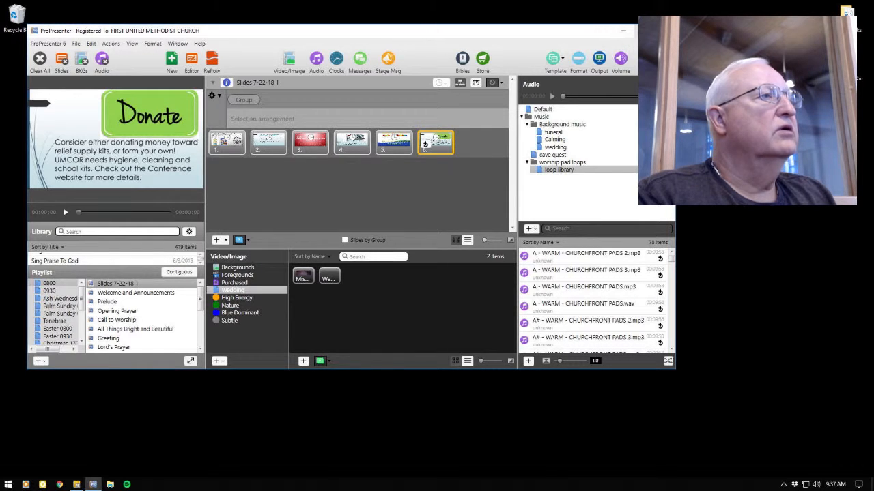
click(645, 30)
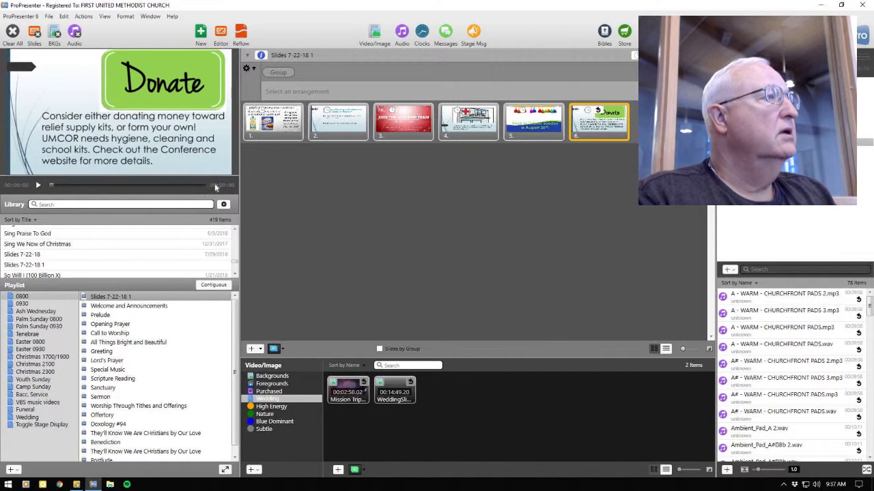
Step: Import the PowerPoint file Sermon Slides 8 5 18 from its Dropbox sanctuary folder, with all slides as JPEG images
click(48, 15)
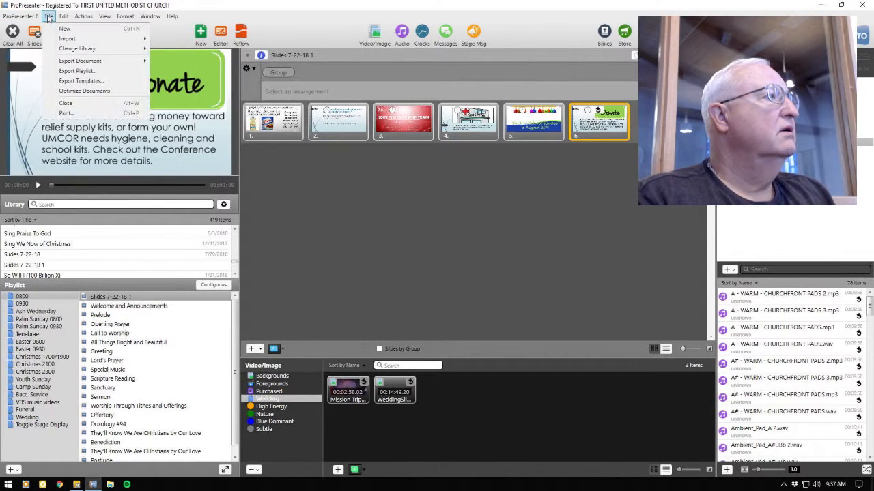
mouse_move(60, 41)
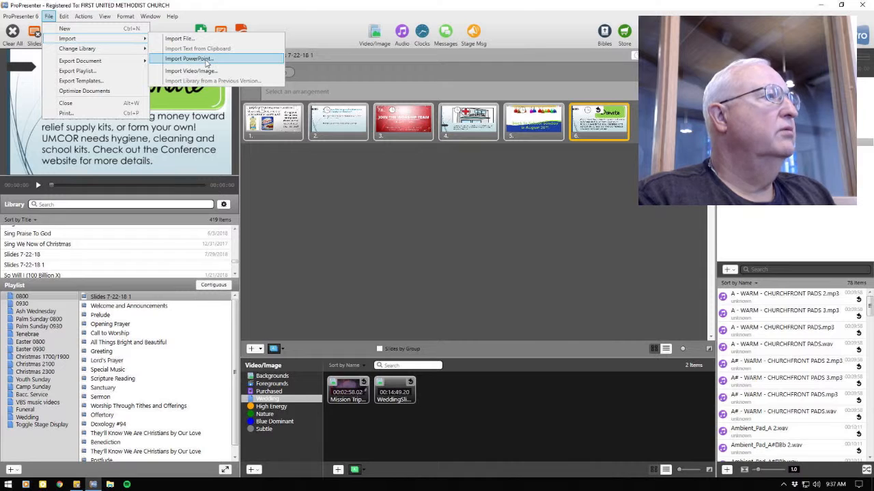
click(188, 59)
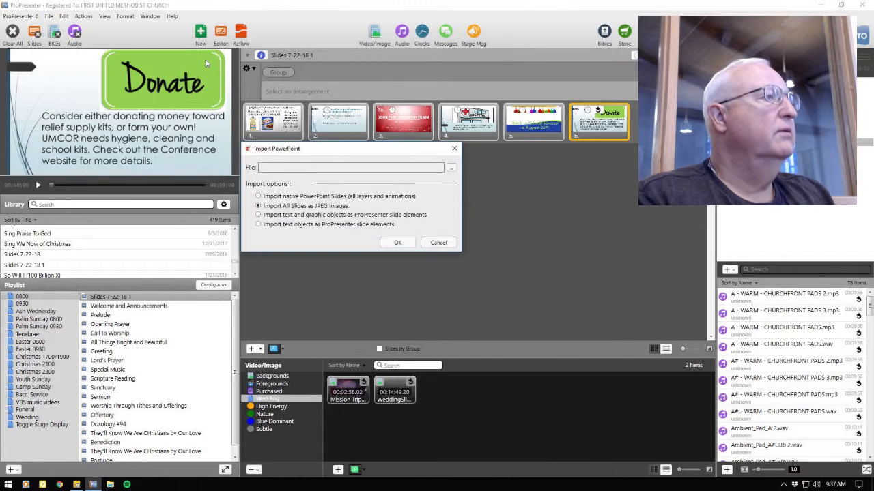
click(451, 169)
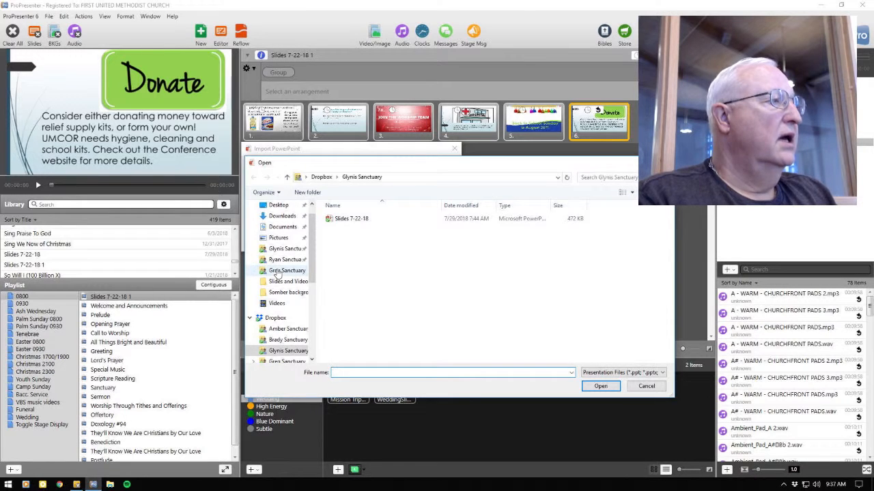
click(277, 272)
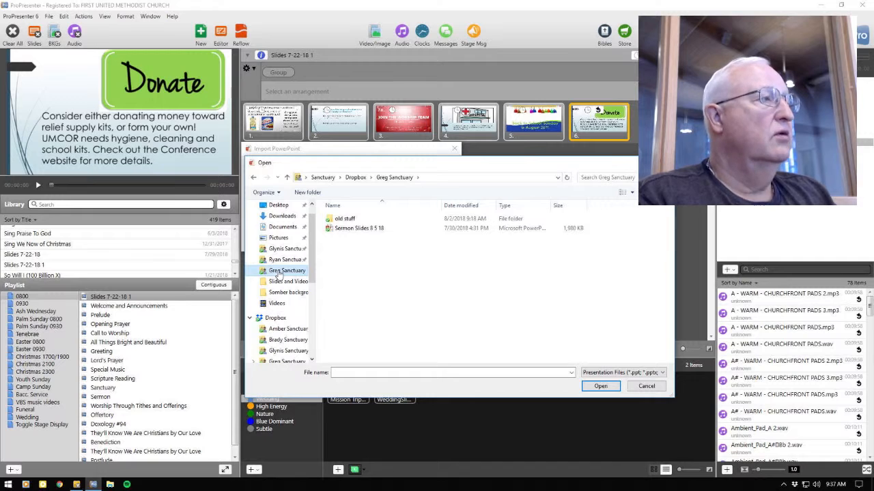
click(362, 231)
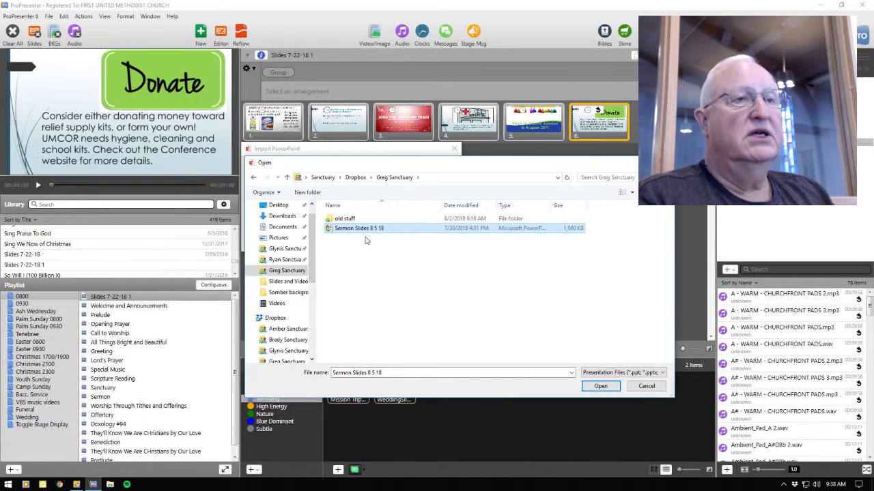
click(600, 387)
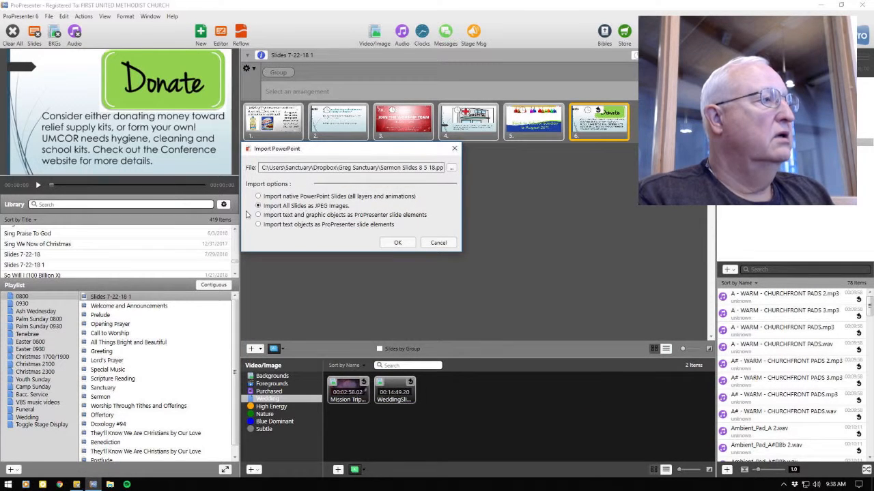
click(397, 244)
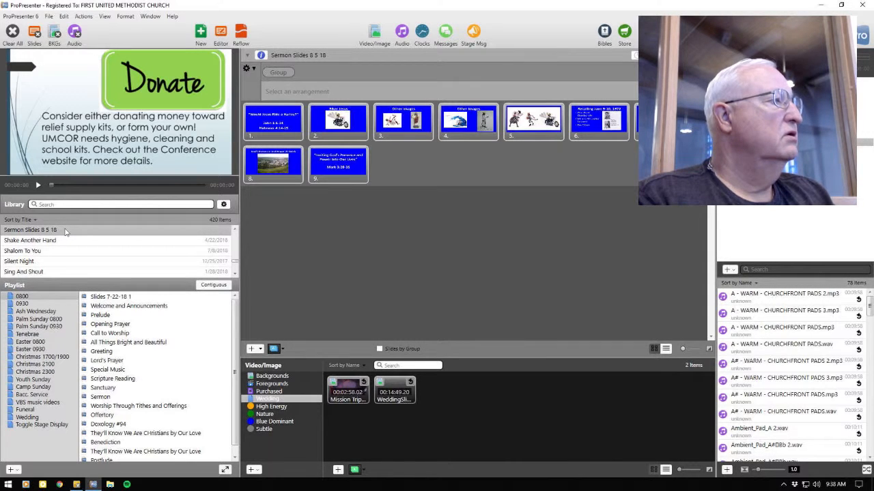
Step: Add the library presentation Sermon Slides 8 5 18 directly after the Sermon item in both the 0800 and 0930 playlists
drag(65, 232, 133, 407)
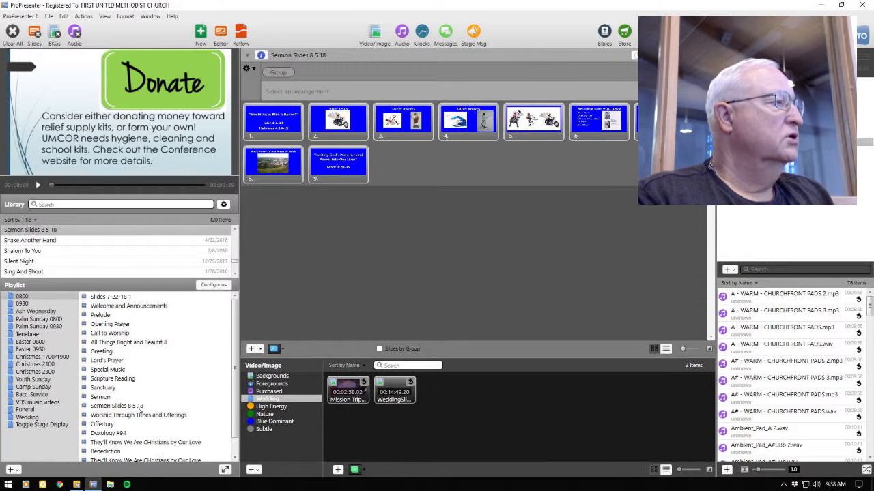
click(31, 305)
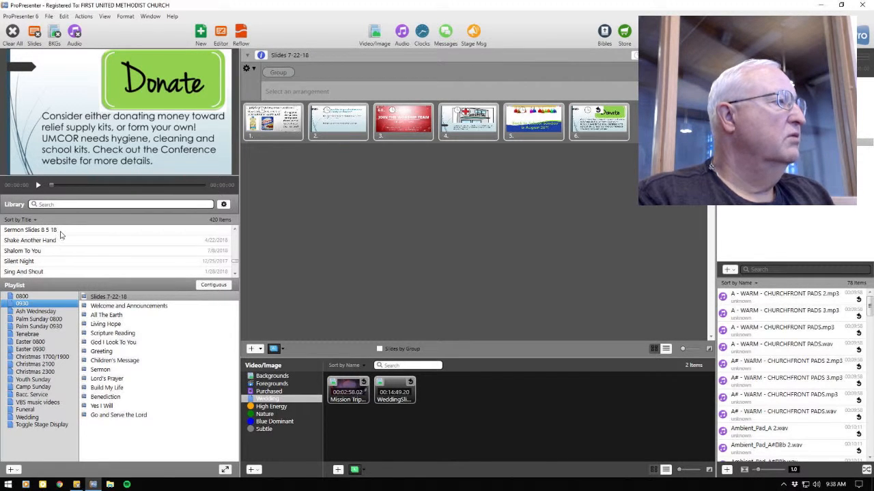
drag(62, 234, 118, 374)
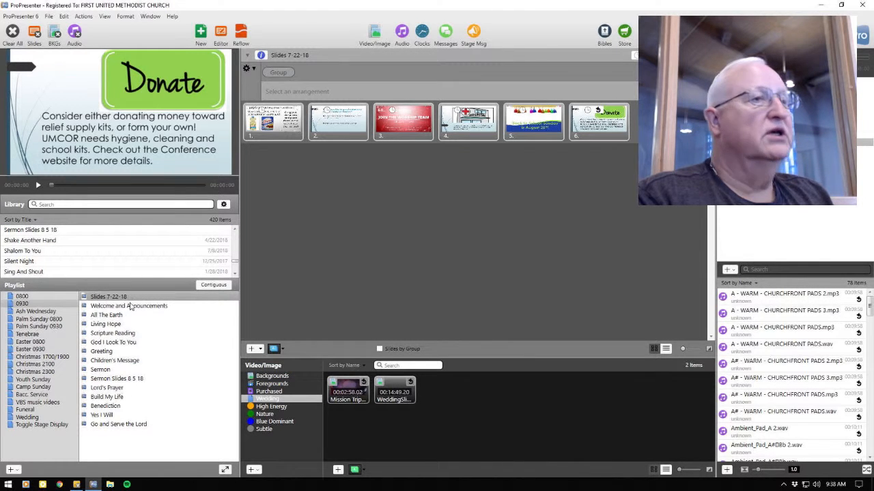